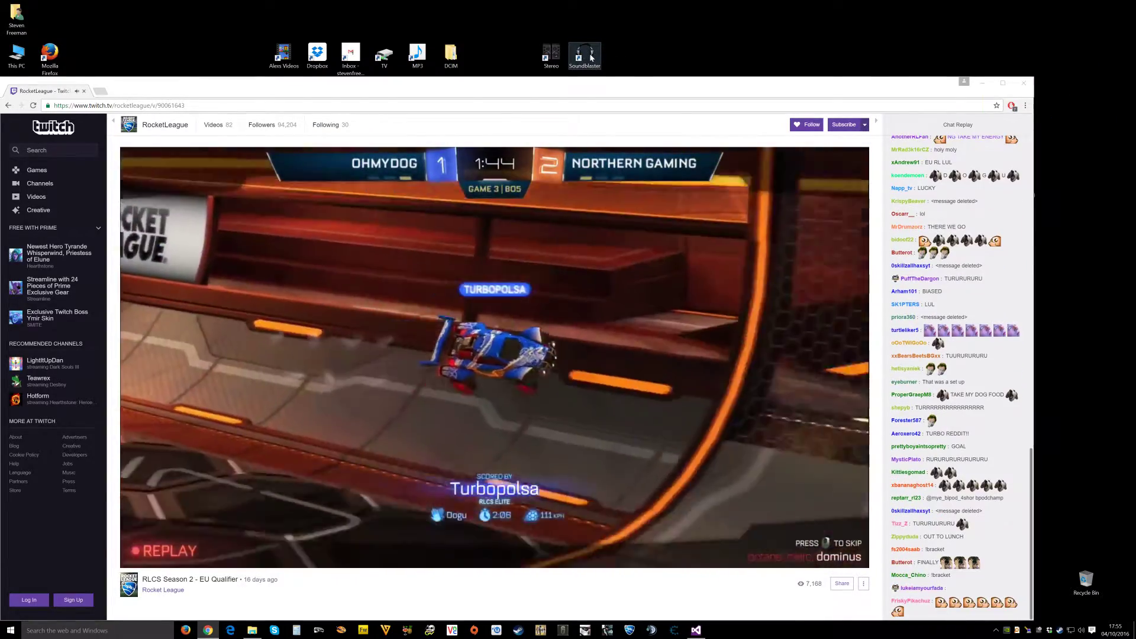
Step: Run the Soundblaster switcher shortcut, then the Stereo switcher shortcut, from the desktop
{"action": "double_click", "coordinate": [584, 56]}
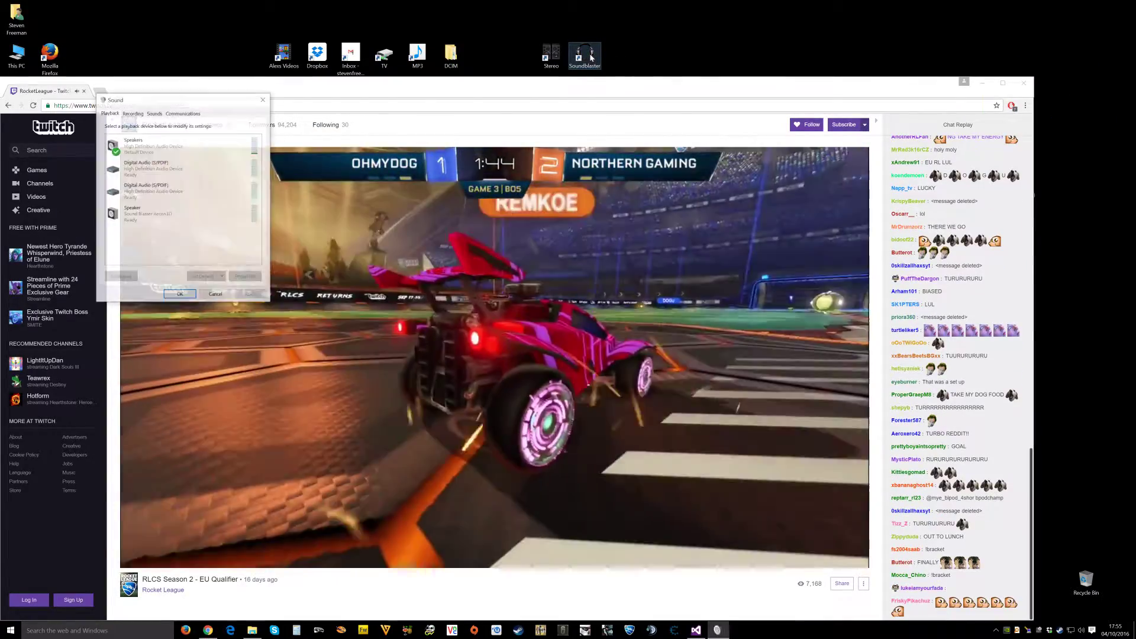
{"action": "left_click", "coordinate": [177, 165]}
{"action": "left_click", "coordinate": [174, 293]}
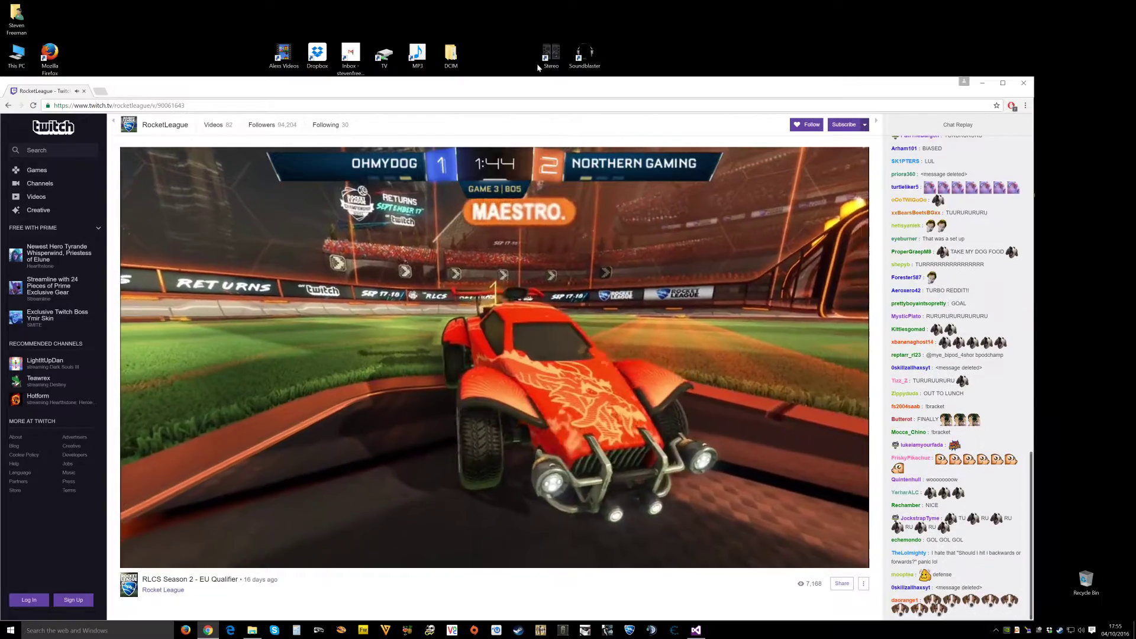
{"action": "left_click", "coordinate": [537, 63]}
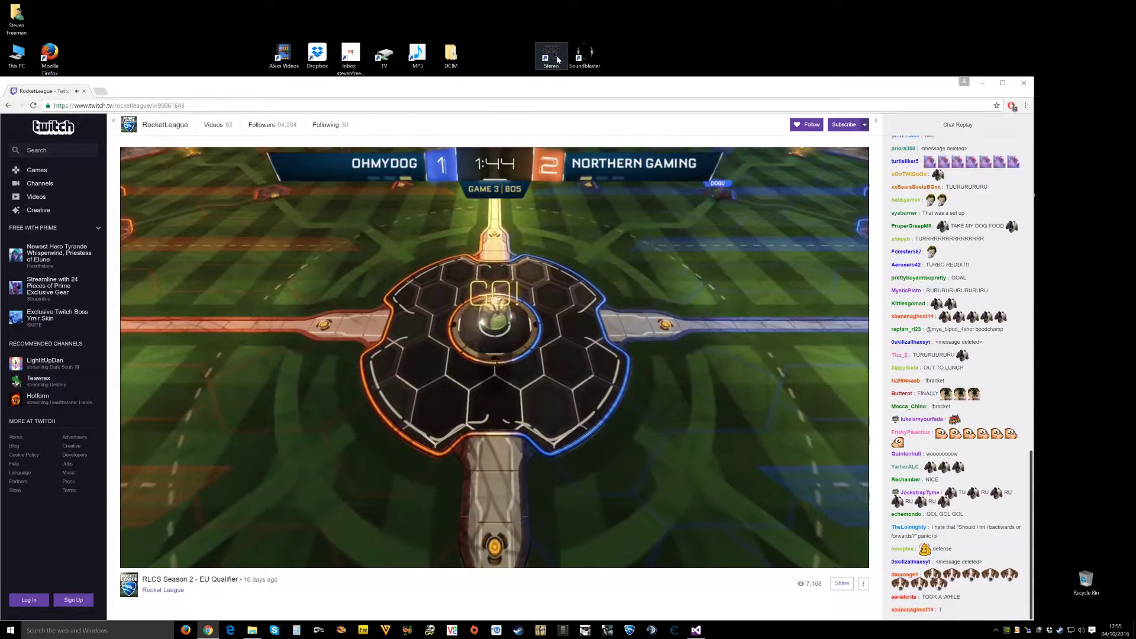
{"action": "double_click", "coordinate": [557, 60]}
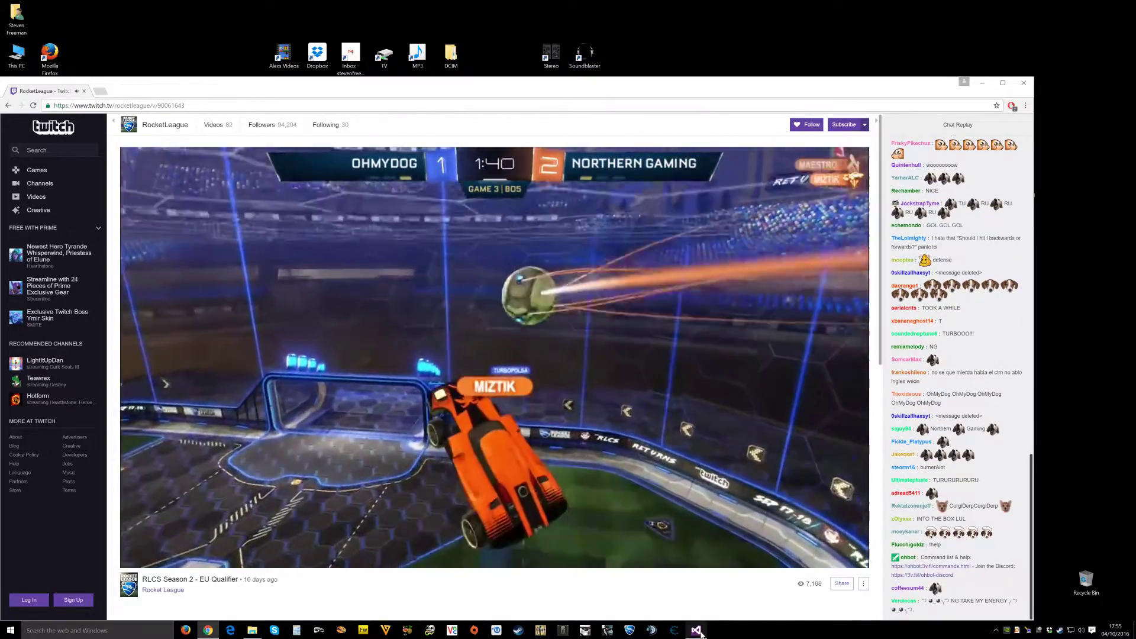
Step: Bring the switcher source code forward in Visual Studio and open the SoundBlaster folder
{"action": "left_click", "coordinate": [697, 630]}
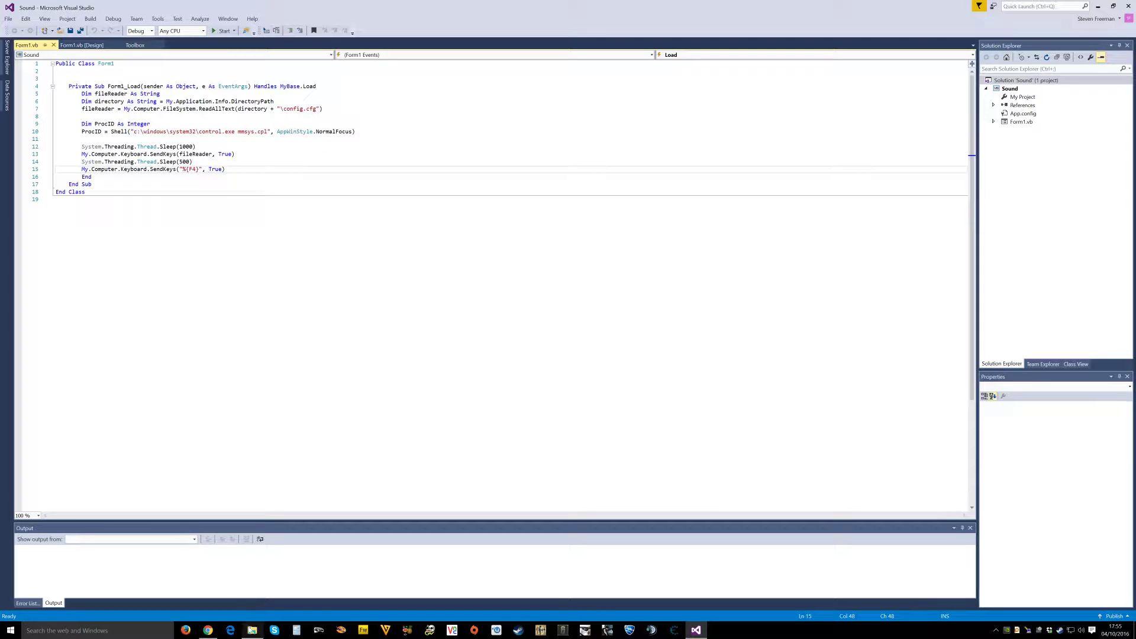
{"action": "left_click", "coordinate": [253, 630]}
{"action": "left_click", "coordinate": [254, 213]}
Step: View the SoundBlaster folder's config.cfg in TextPad, then close it
{"action": "double_click", "coordinate": [253, 212]}
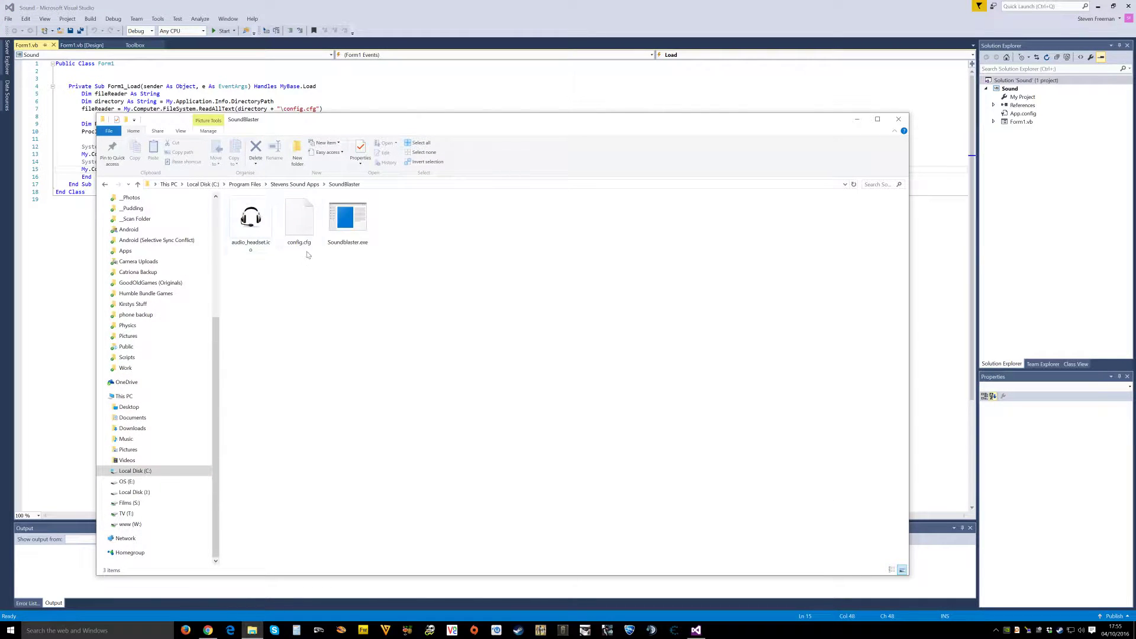
{"action": "right_click", "coordinate": [300, 222]}
{"action": "left_click", "coordinate": [333, 268]}
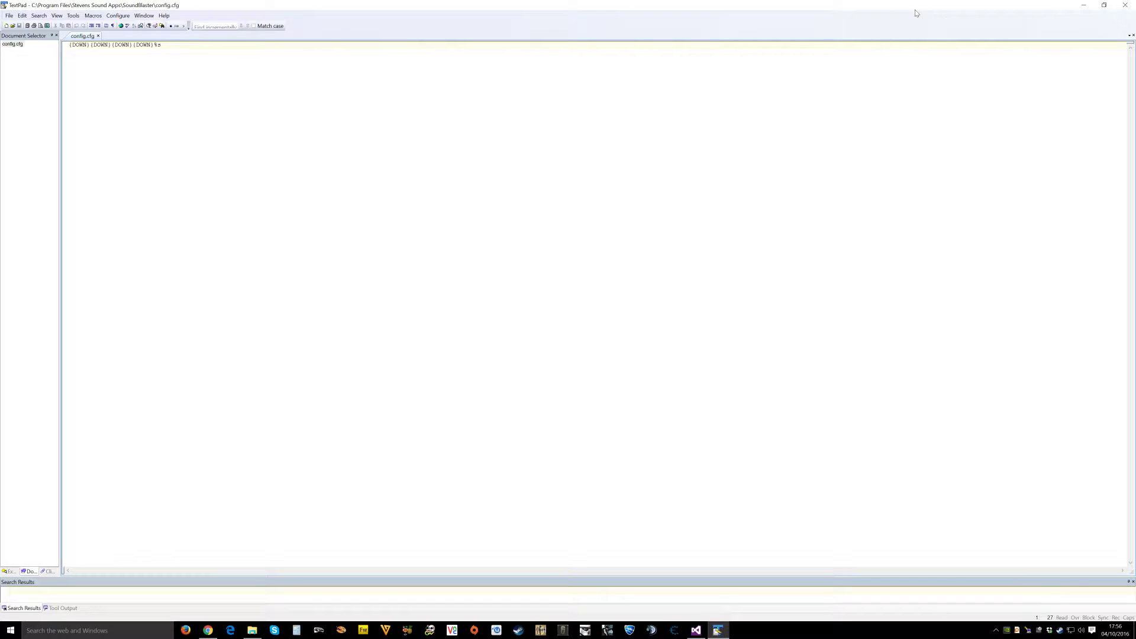
{"action": "left_click", "coordinate": [1125, 6]}
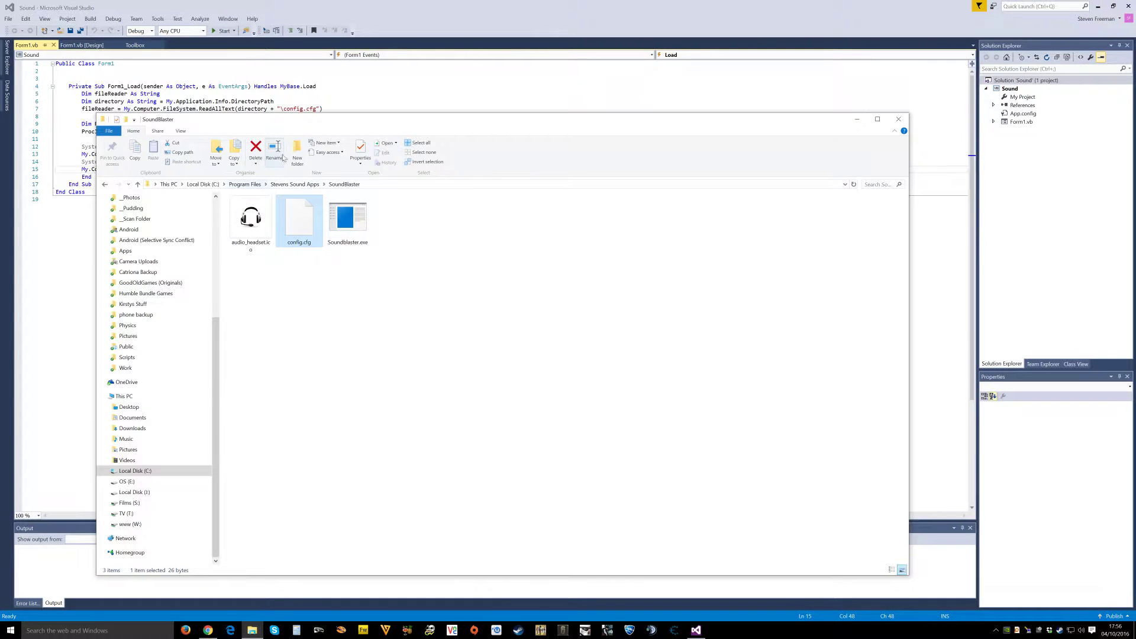
Step: View the Stereo config.cfg in TextPad, then close it and the folder window
{"action": "left_click", "coordinate": [295, 184]}
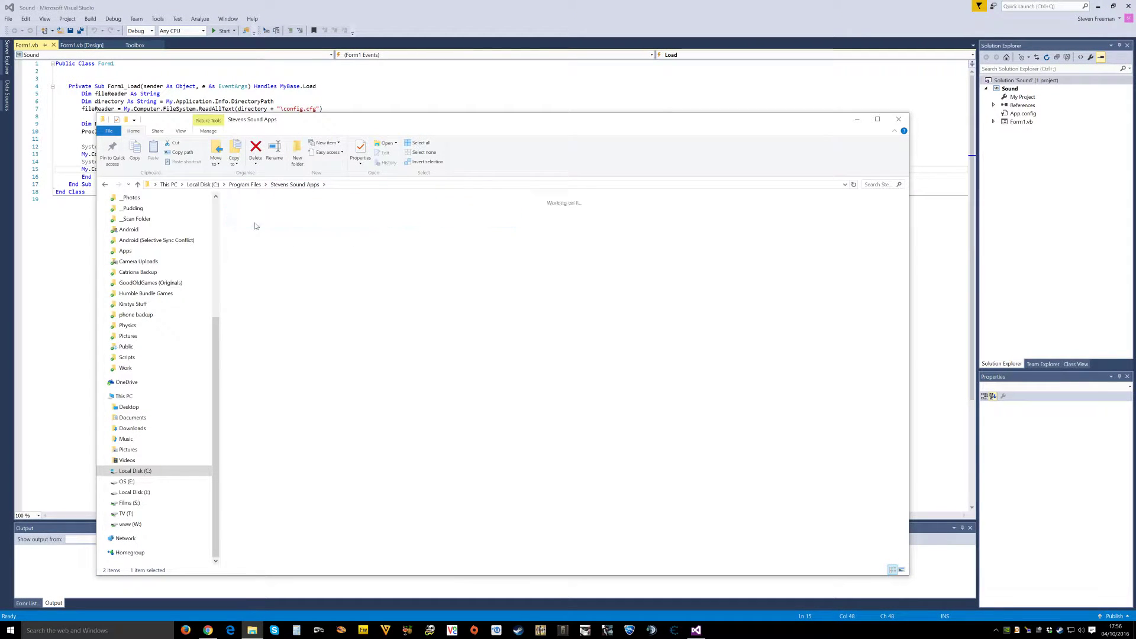
{"action": "right_click", "coordinate": [300, 222]}
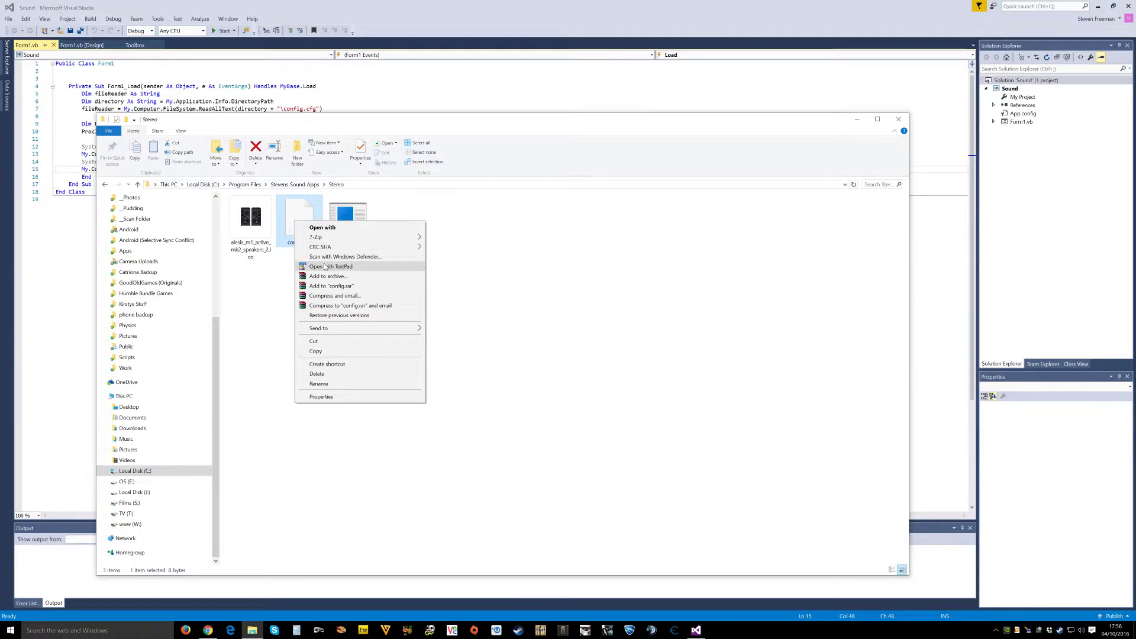
{"action": "left_click", "coordinate": [330, 266]}
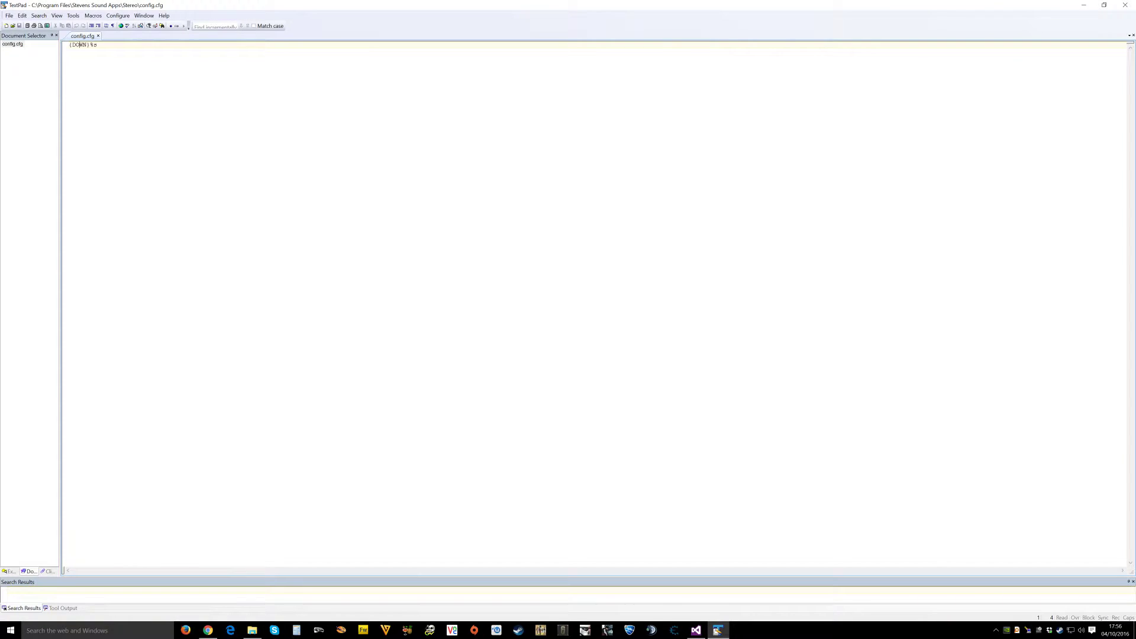
{"action": "left_click", "coordinate": [1127, 5]}
{"action": "left_click", "coordinate": [899, 119]}
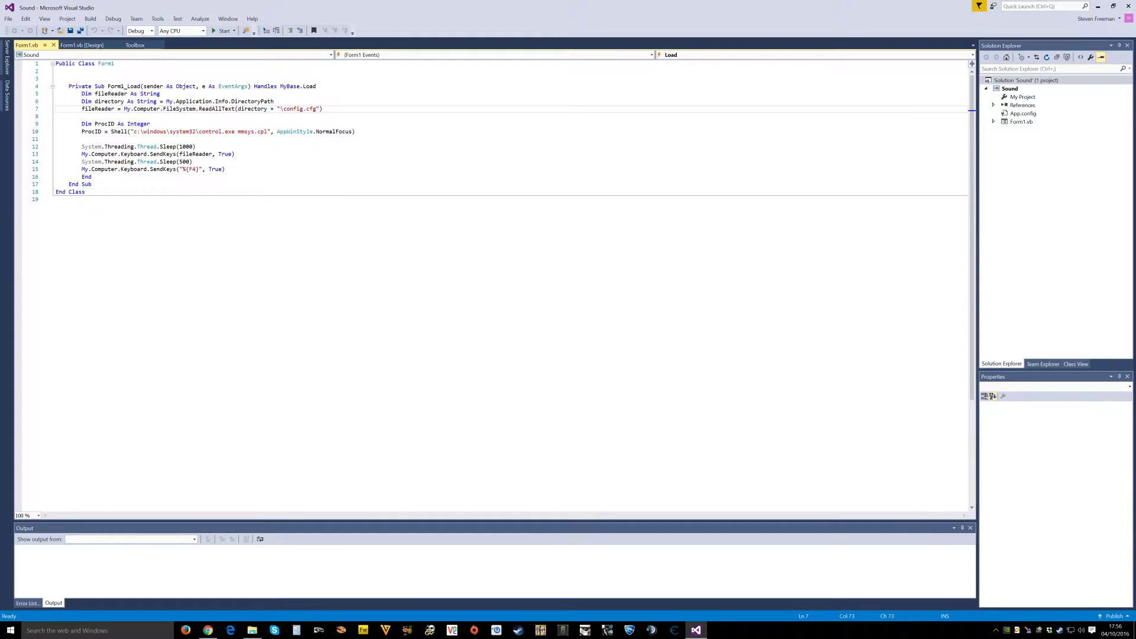
Step: Walk through the Form1 Load code: mmsys.cpl, AppWinStyle, fileReader, config.cfg path, 1000/500 ms waits, %{F4}
{"action": "left_click_drag", "start_coordinate": [238, 132], "coordinate": [249, 133]}
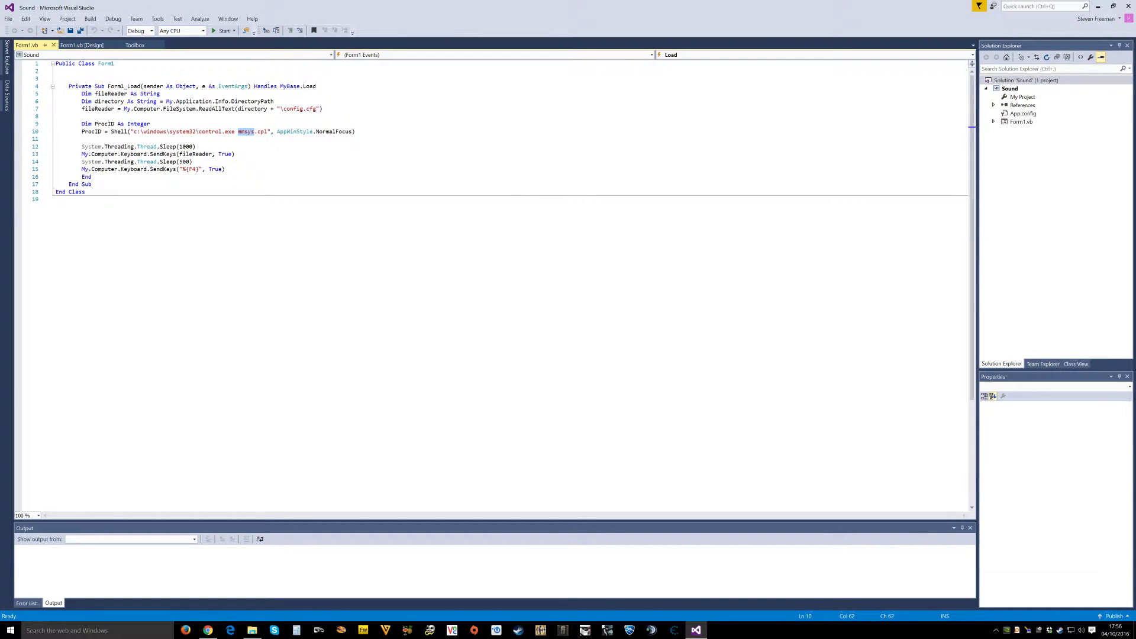
{"action": "double_click", "coordinate": [294, 132]}
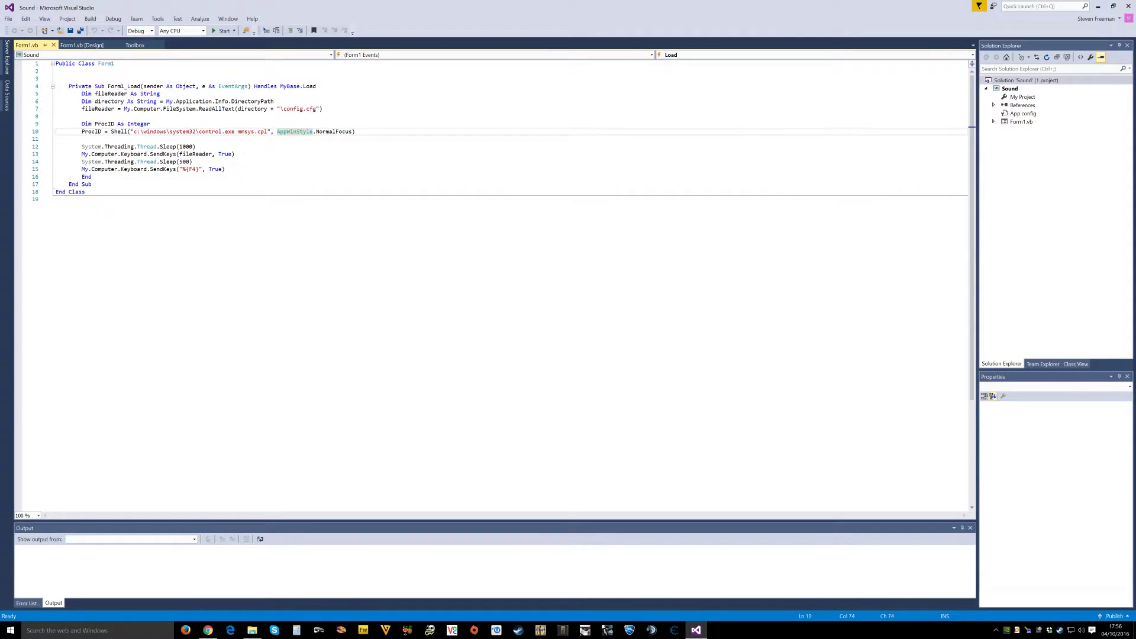
{"action": "left_click", "coordinate": [190, 146]}
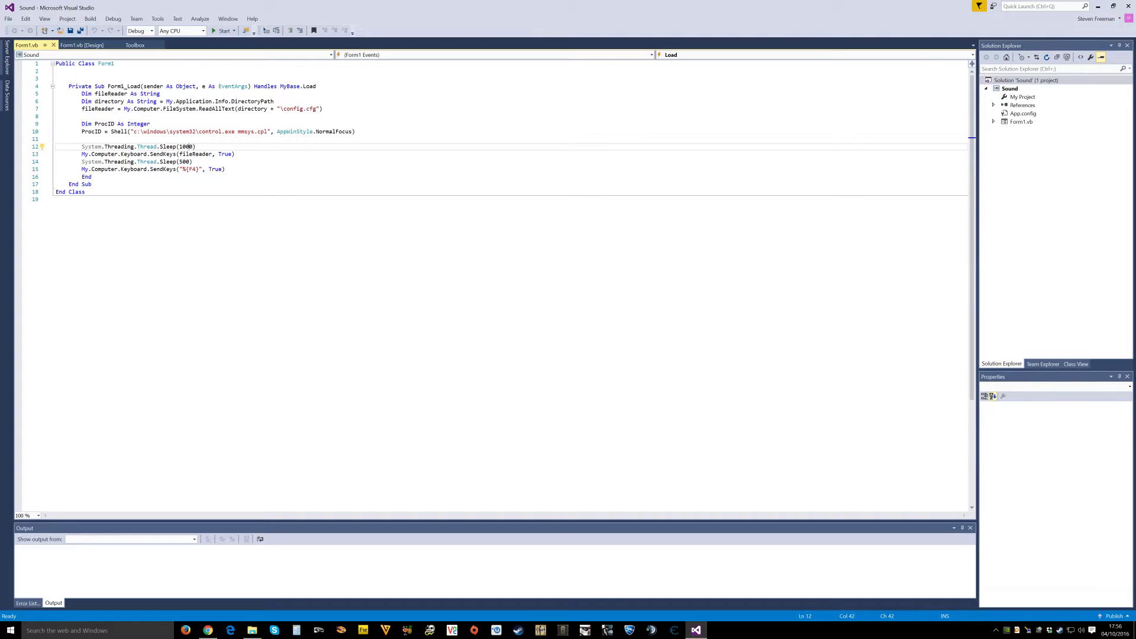
{"action": "left_click", "coordinate": [191, 154]}
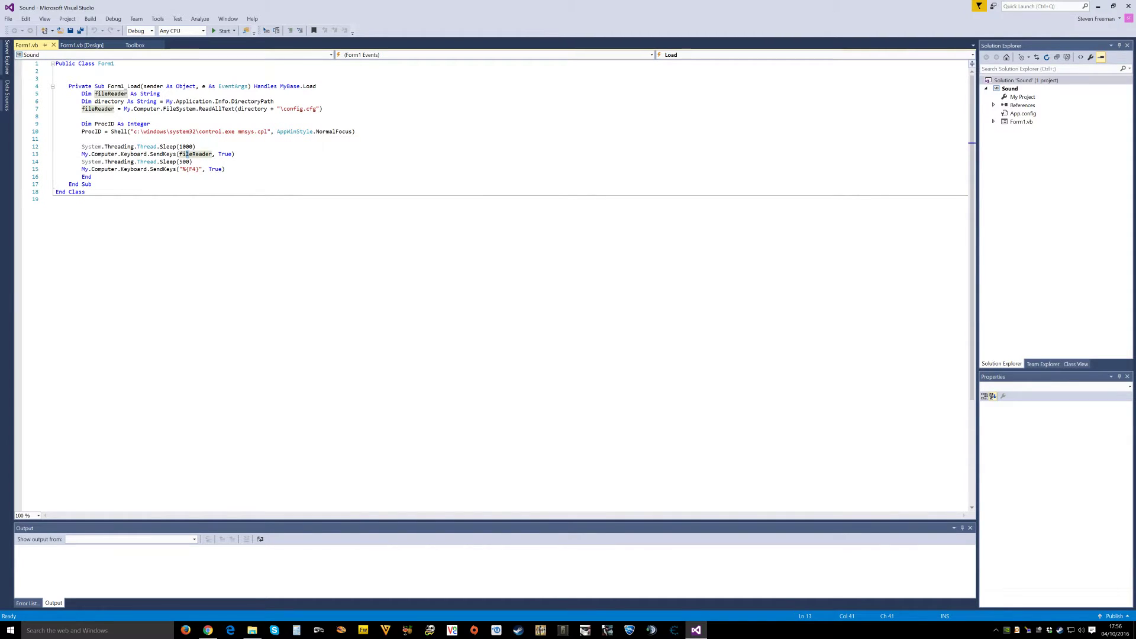
{"action": "left_click", "coordinate": [302, 109]}
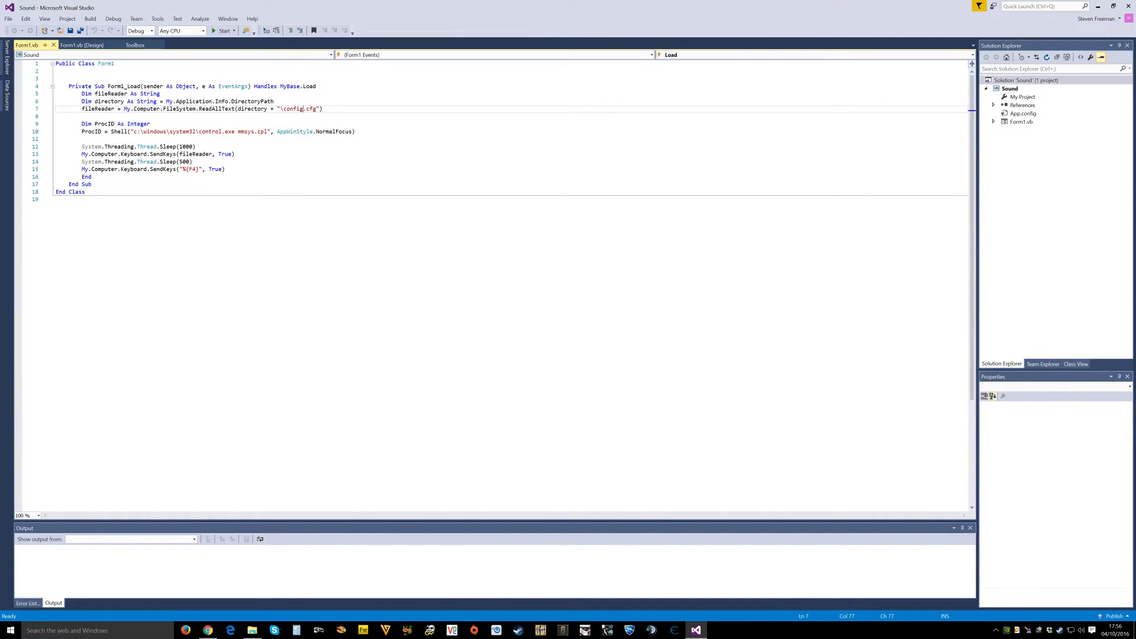
{"action": "left_click", "coordinate": [190, 161]}
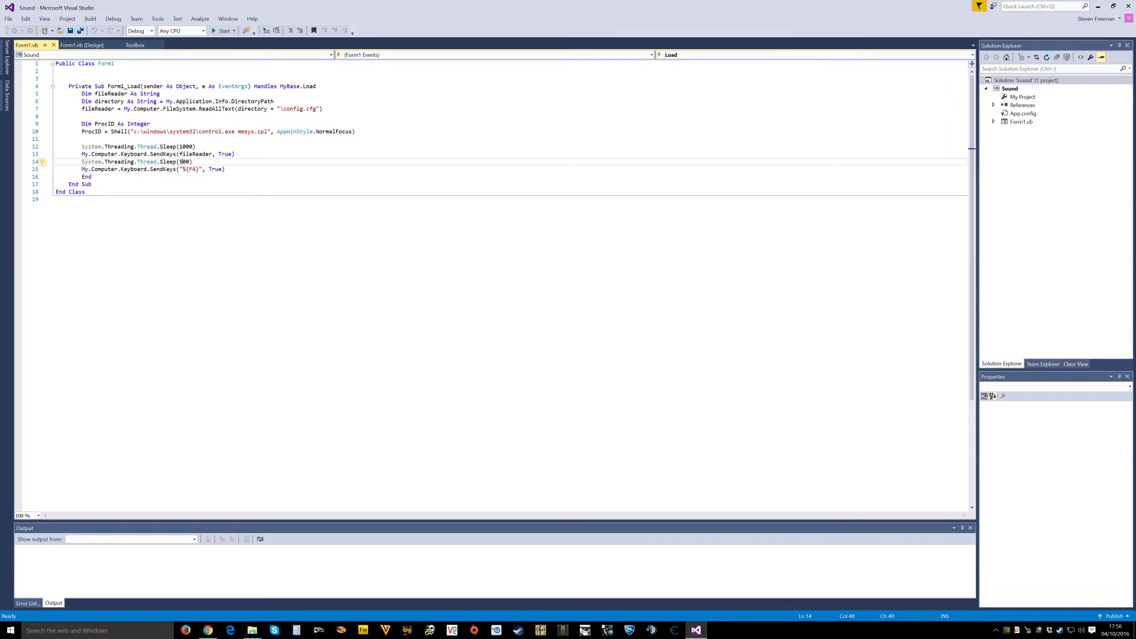
{"action": "left_click", "coordinate": [192, 168]}
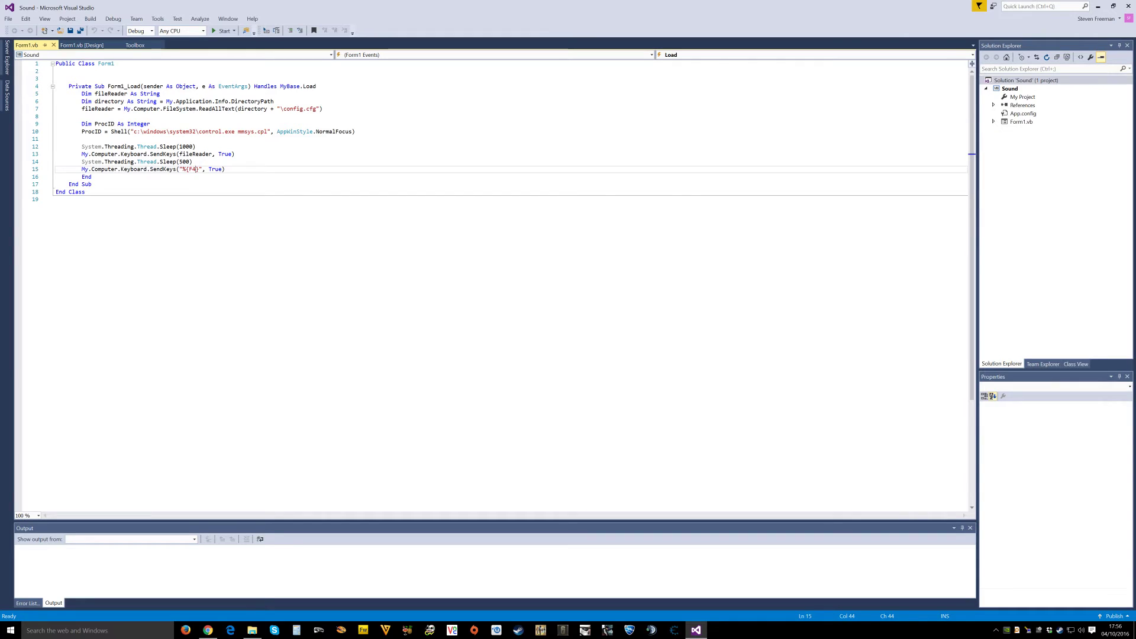
{"action": "left_click", "coordinate": [1130, 6]}
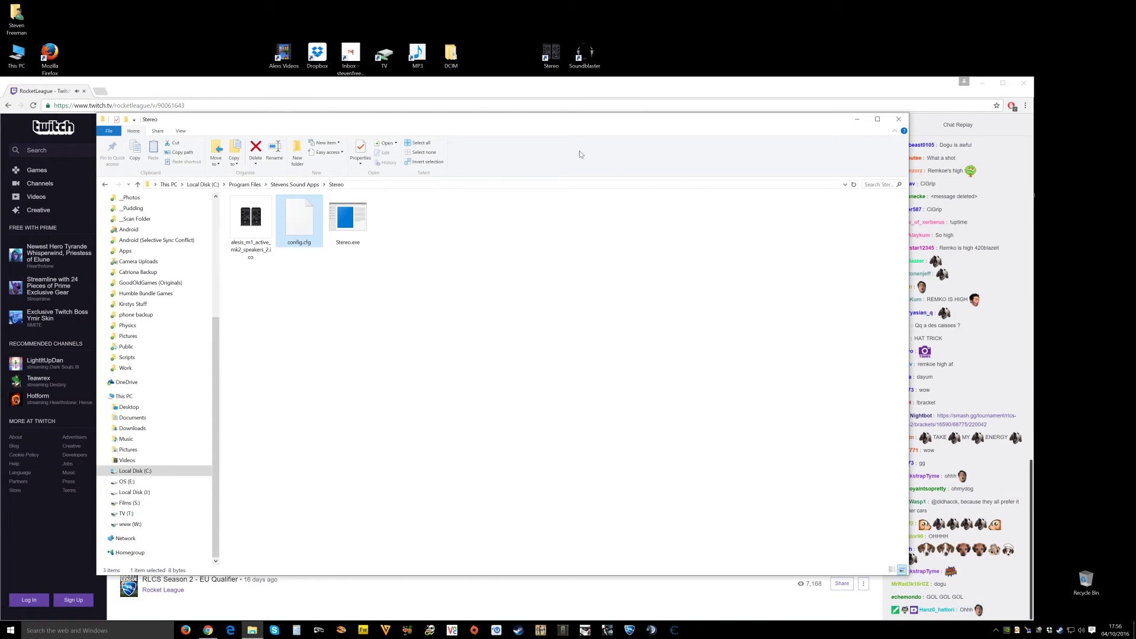
{"action": "double_click", "coordinate": [585, 56]}
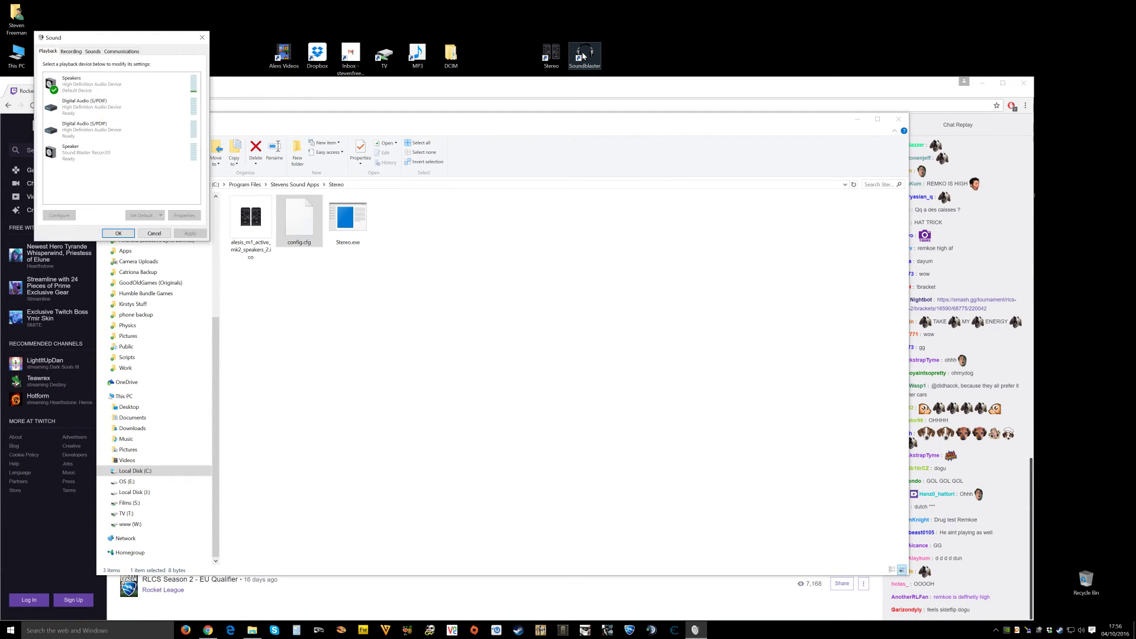